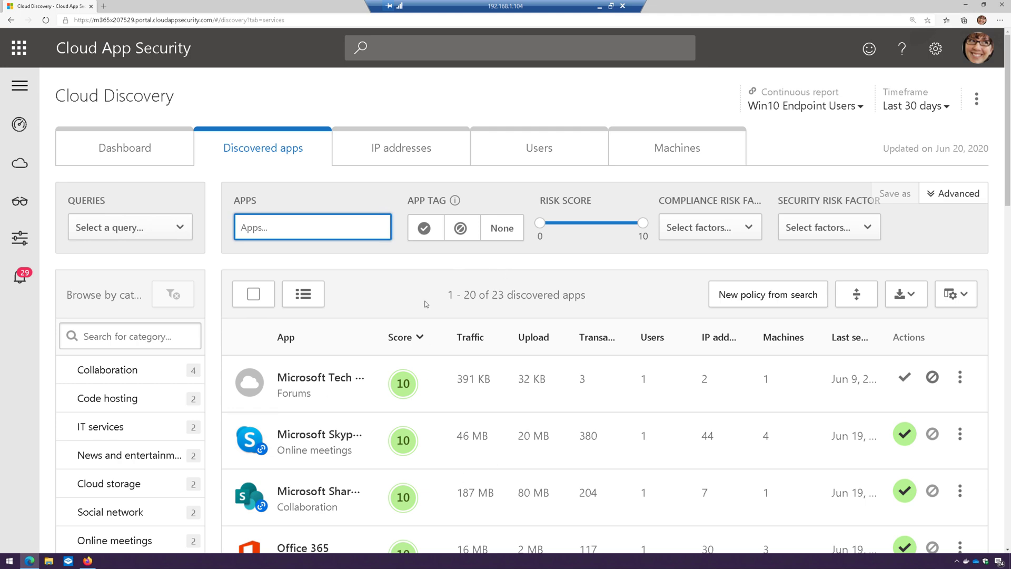
pyautogui.scroll(-5, 443, 302)
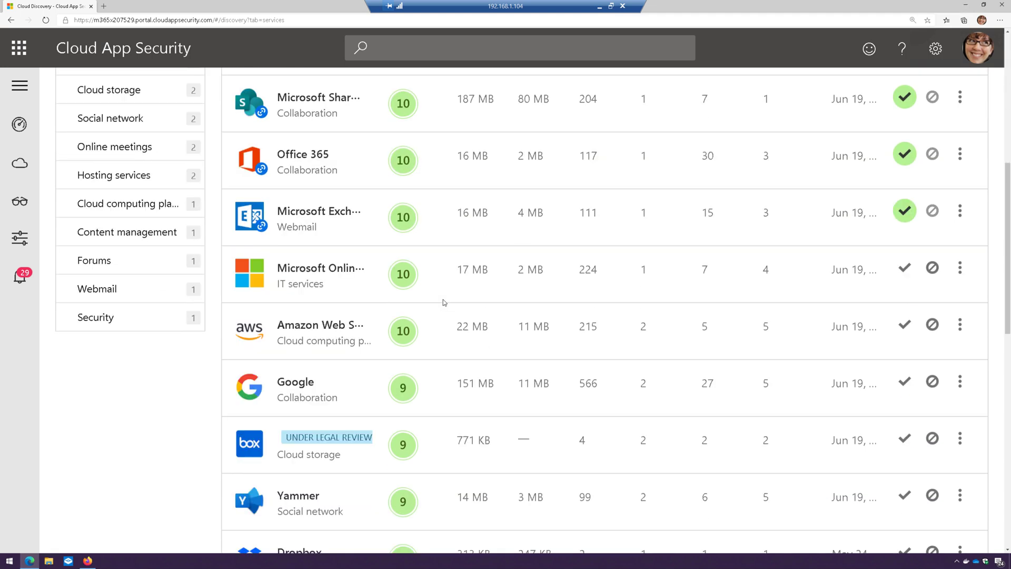
pyautogui.scroll(5, 443, 299)
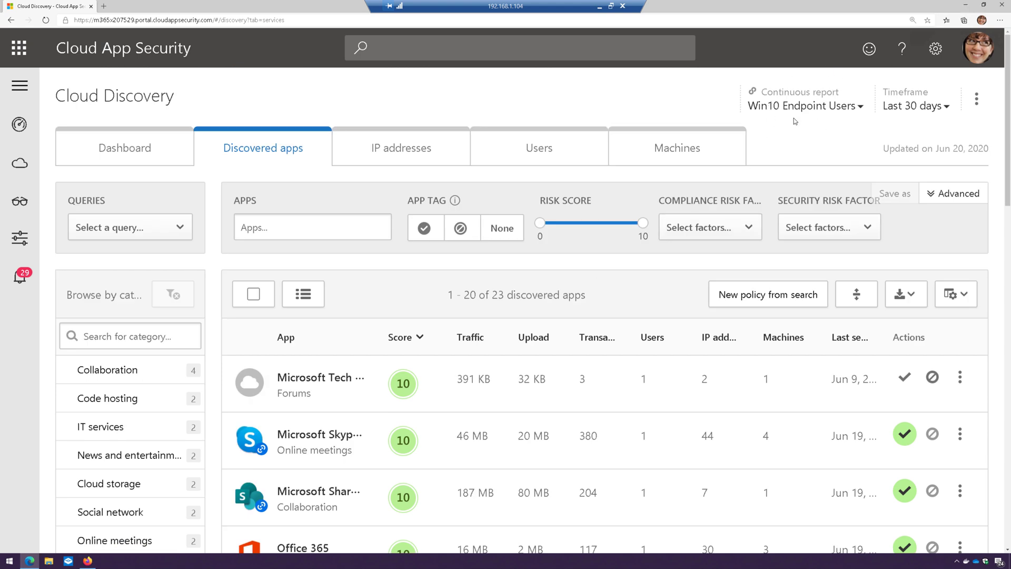
# Step: Open the PaloAlto breach alert, noting GoDaddy breached Oct 18, 2019, and its article link
pyautogui.click(29, 282)
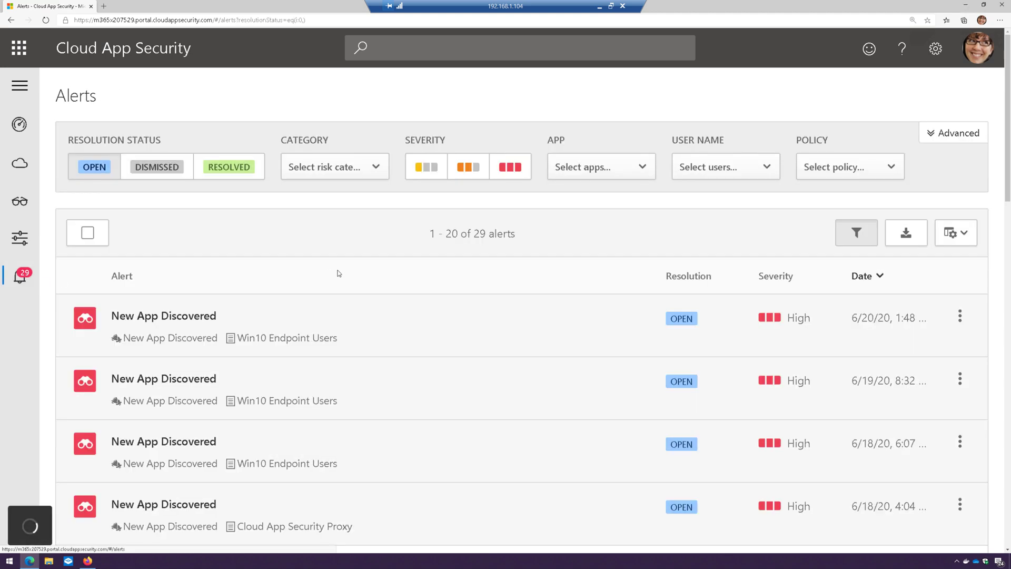
pyautogui.scroll(-2, 339, 274)
pyautogui.scroll(-3, 341, 273)
pyautogui.scroll(-1, 338, 273)
pyautogui.scroll(-2, 338, 274)
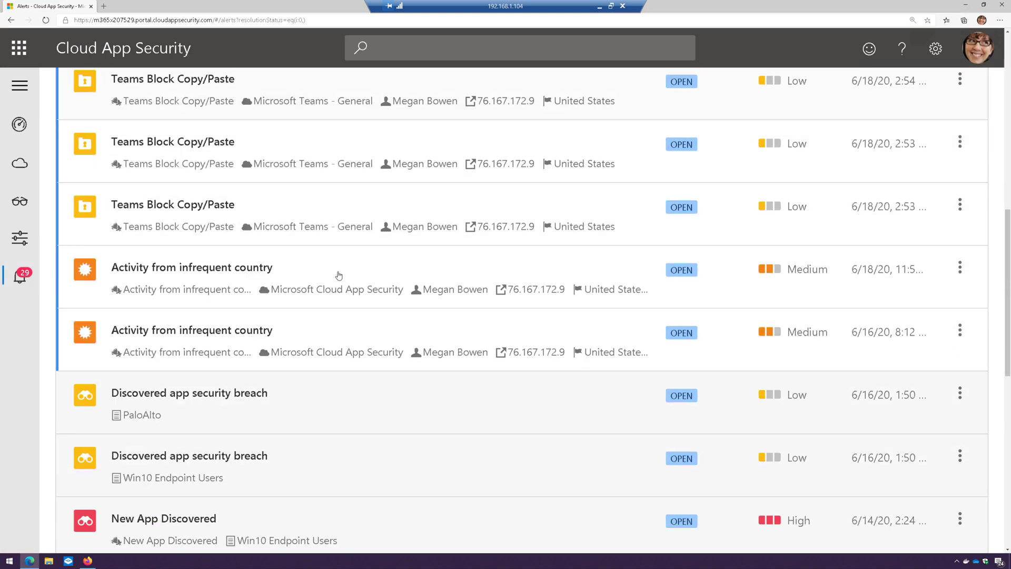
pyautogui.scroll(-2, 338, 274)
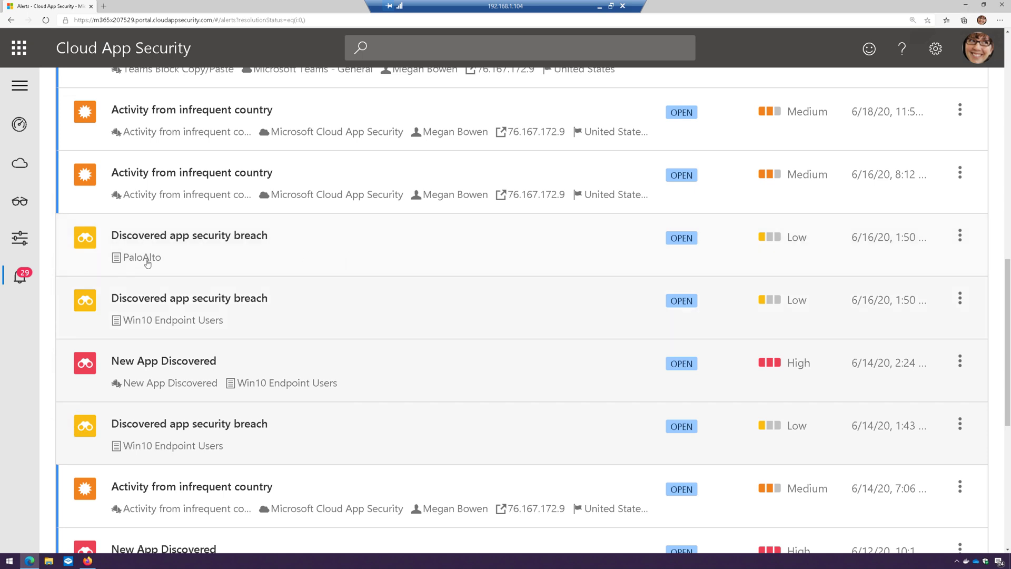
pyautogui.click(267, 243)
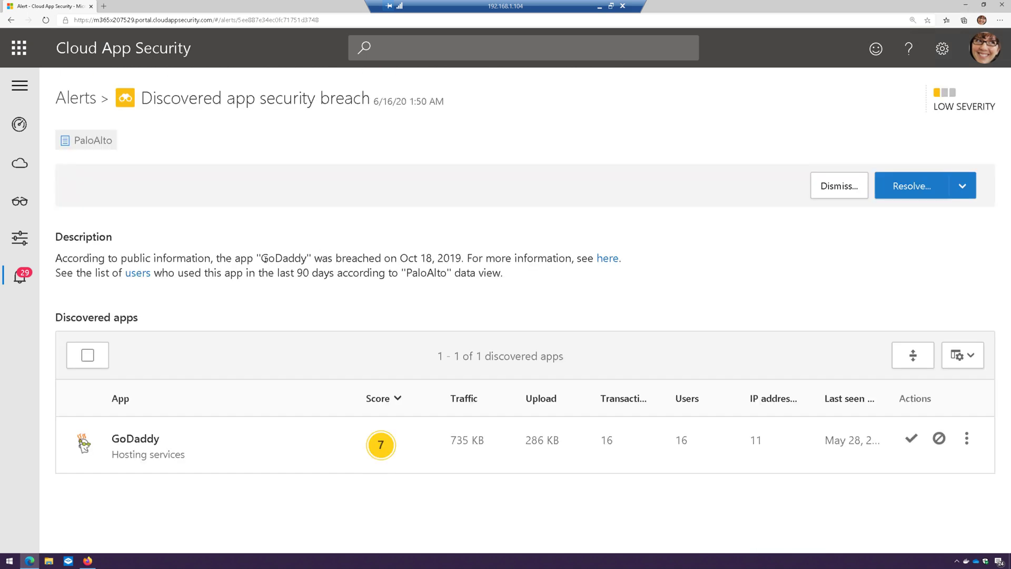
pyautogui.moveTo(261, 258); pyautogui.dragTo(311, 258)
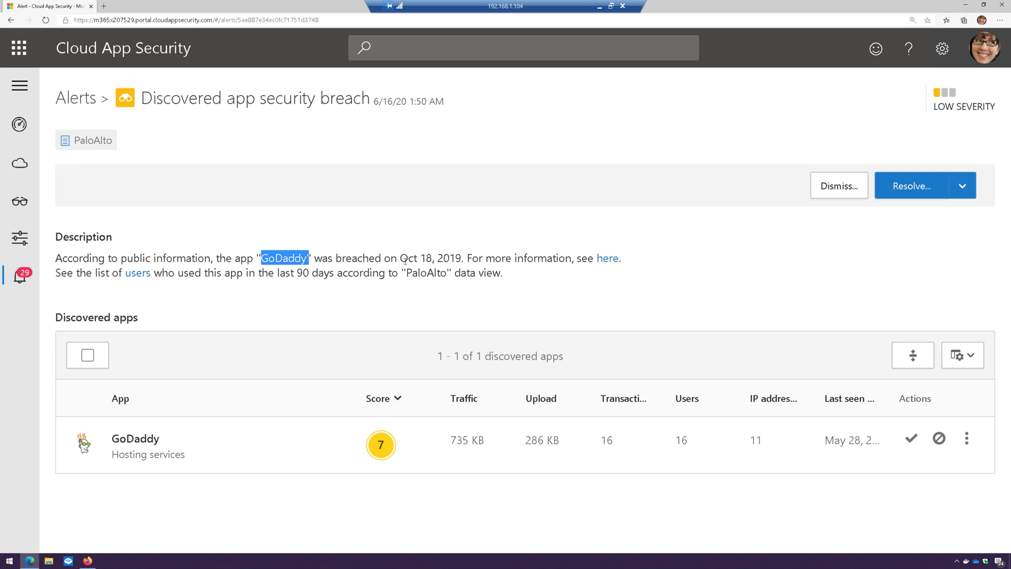
pyautogui.moveTo(401, 258); pyautogui.dragTo(464, 259)
pyautogui.click(467, 258)
pyautogui.rightClick(607, 261)
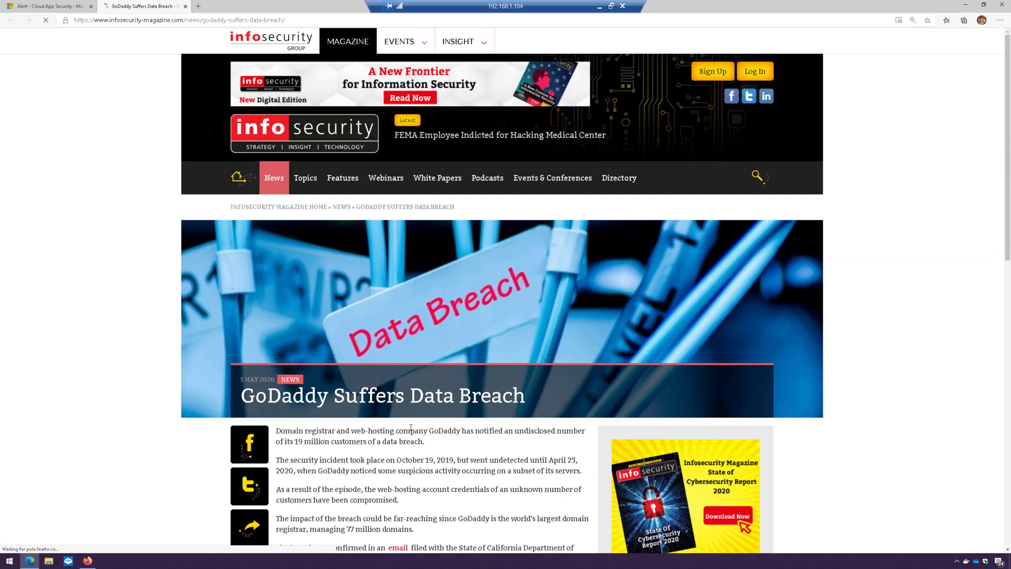
pyautogui.scroll(-2, 410, 428)
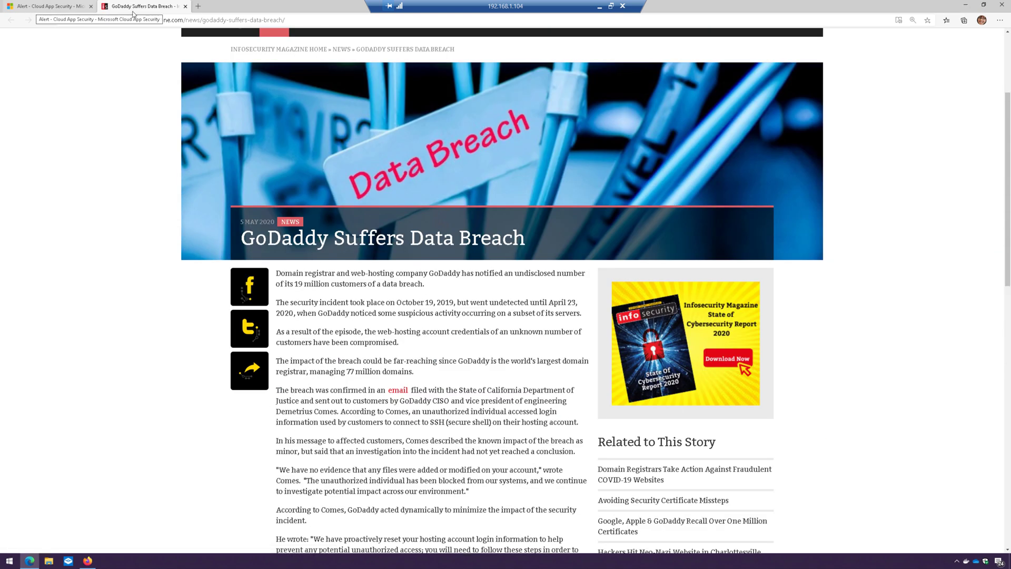
# Step: Return to the alerts list and open the 6/14 Zoom breach alert, breached Mar 31, 2020
pyautogui.click(185, 6)
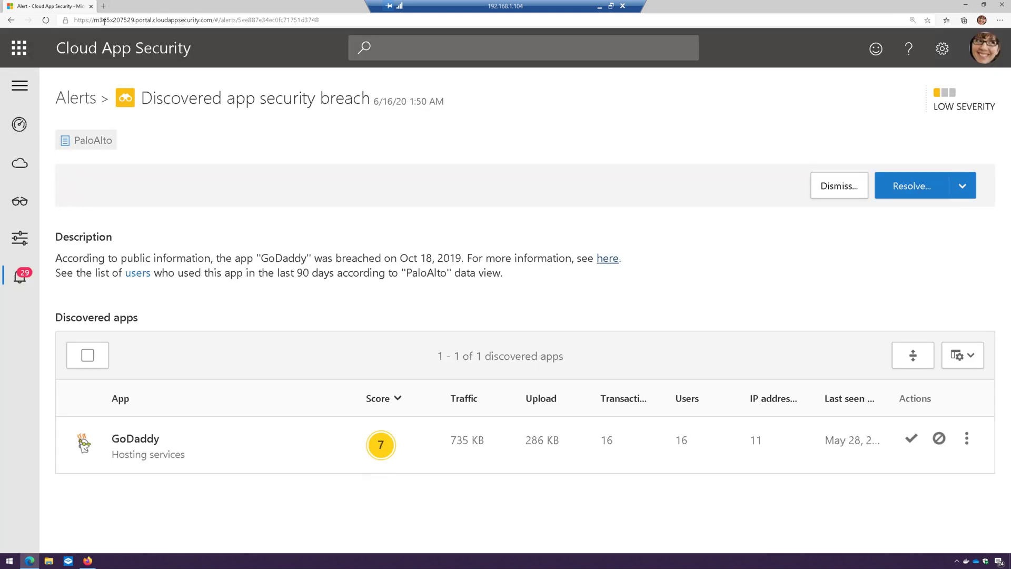
pyautogui.click(10, 20)
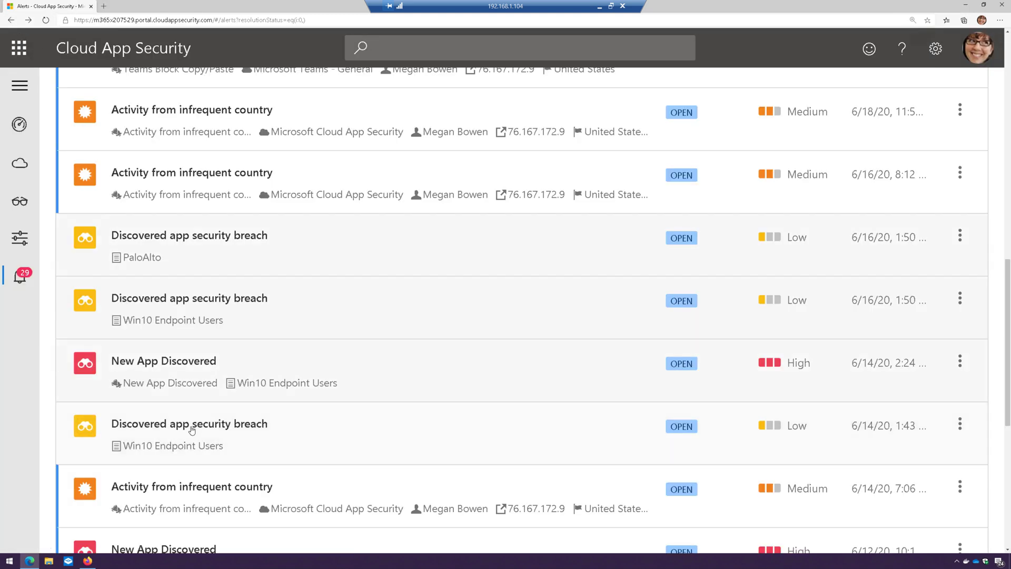
pyautogui.scroll(-2, 191, 430)
pyautogui.click(248, 277)
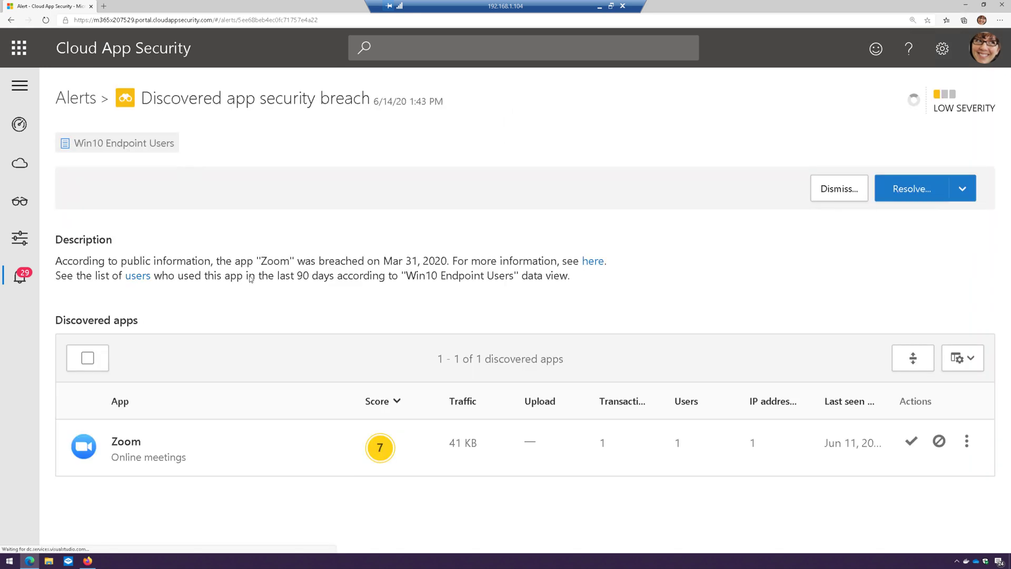
pyautogui.moveTo(247, 258); pyautogui.dragTo(296, 258)
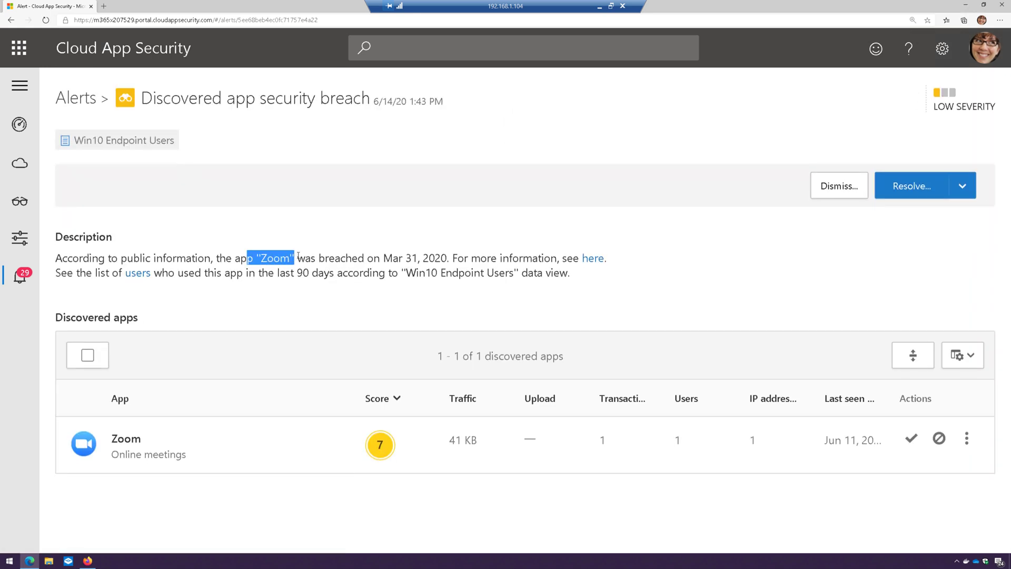
pyautogui.moveTo(381, 257); pyautogui.dragTo(460, 258)
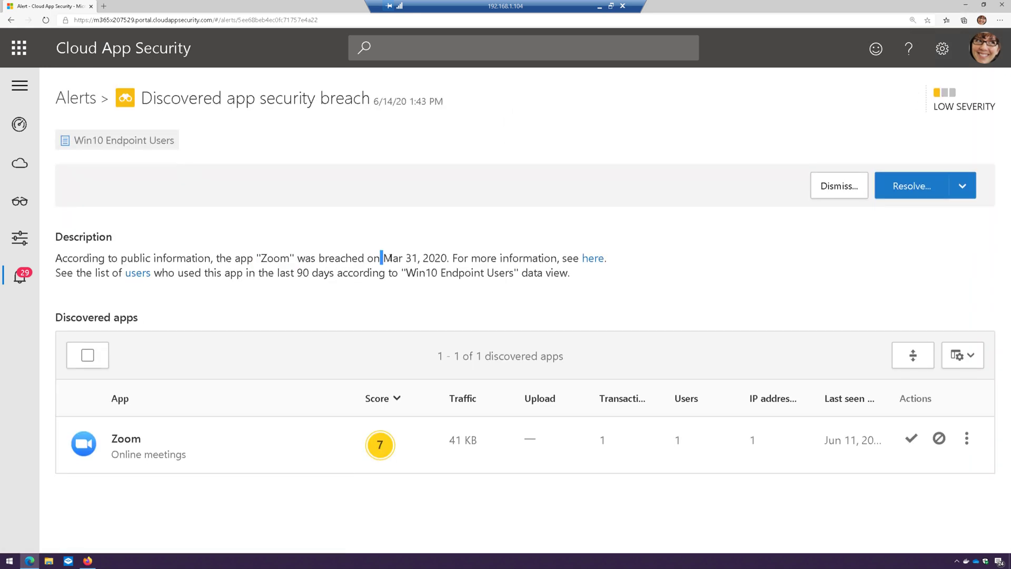
pyautogui.click(456, 258)
# Step: Read the linked Ars Technica article on Zoom stealing Windows credentials in a new tab
pyautogui.rightClick(592, 260)
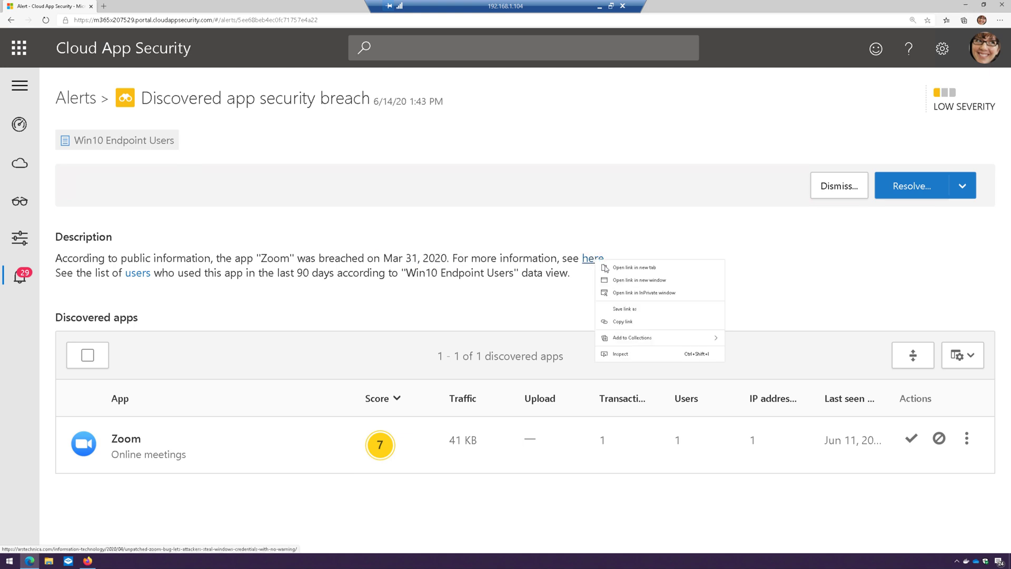
pyautogui.click(615, 274)
pyautogui.click(146, 5)
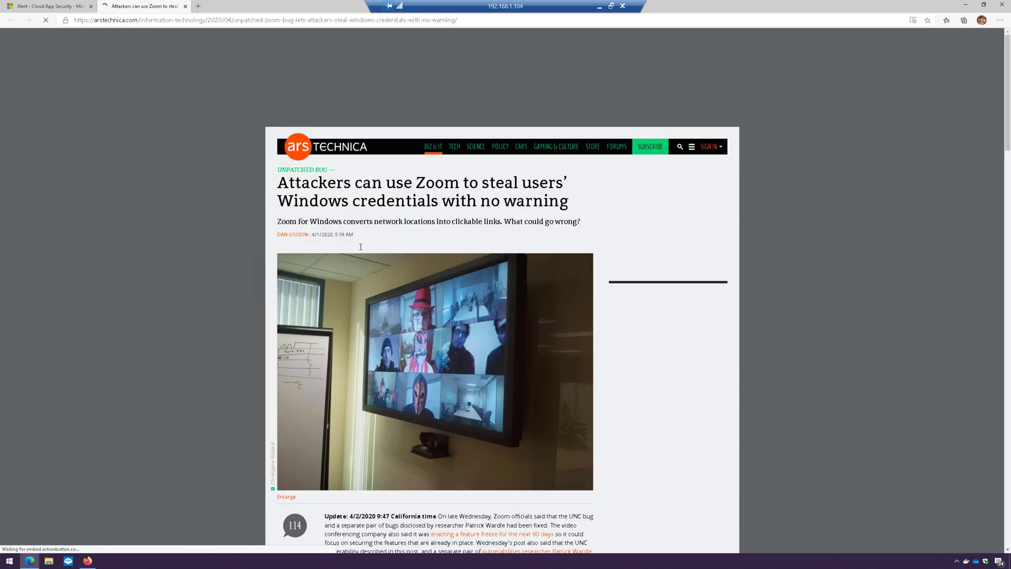
pyautogui.scroll(-1, 391, 295)
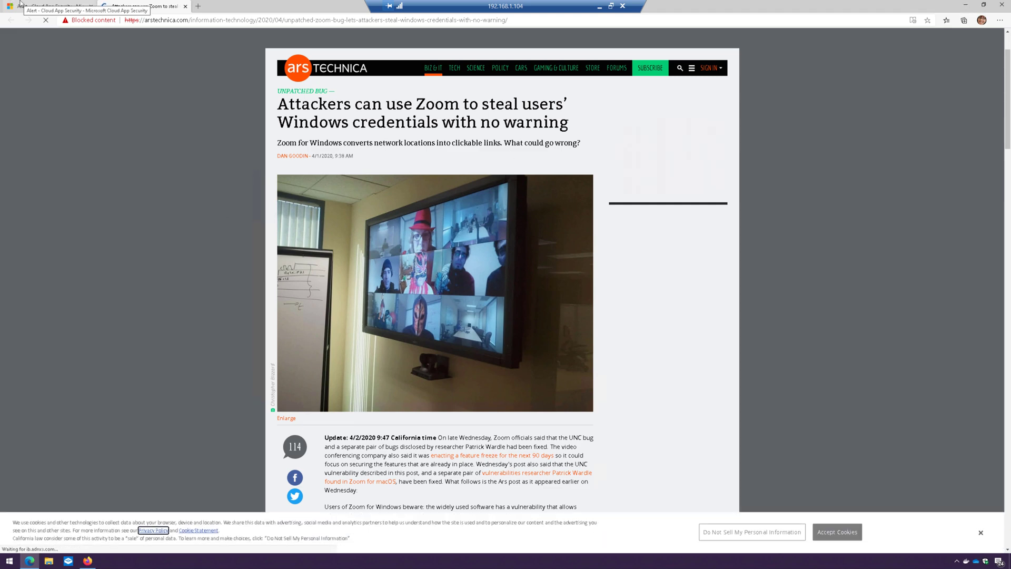
pyautogui.click(51, 6)
# Step: Open Zoom's Cloud Discovery users page in a new tab, showing AzureAD/MeganBowen as the sole 90-day user
pyautogui.click(185, 5)
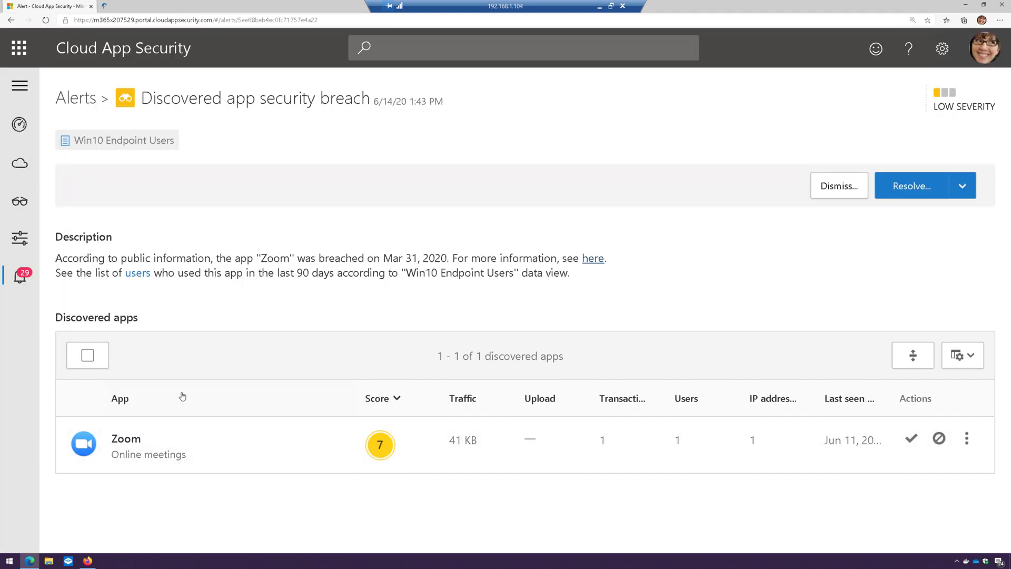
pyautogui.rightClick(139, 272)
pyautogui.click(159, 281)
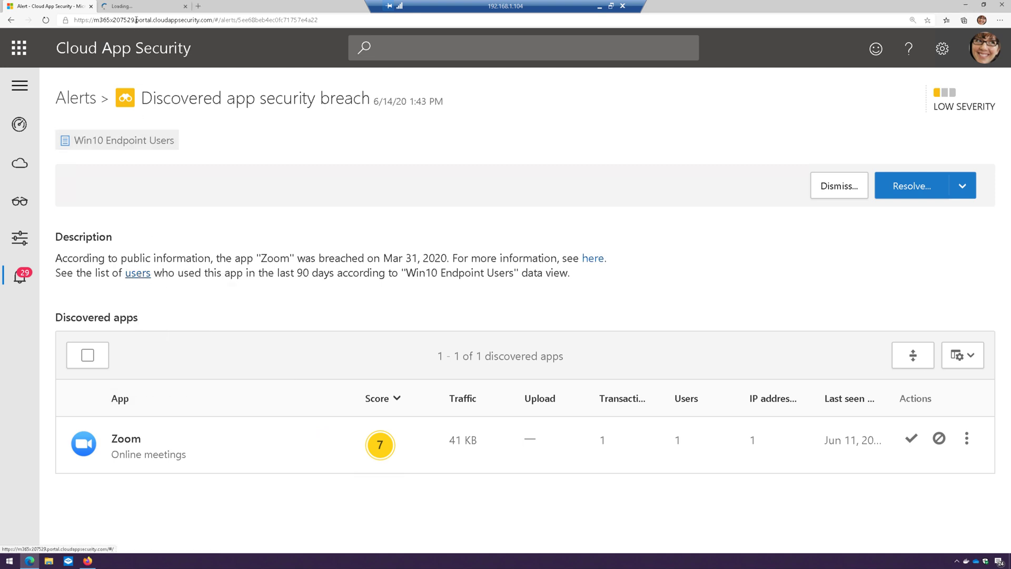
pyautogui.click(146, 7)
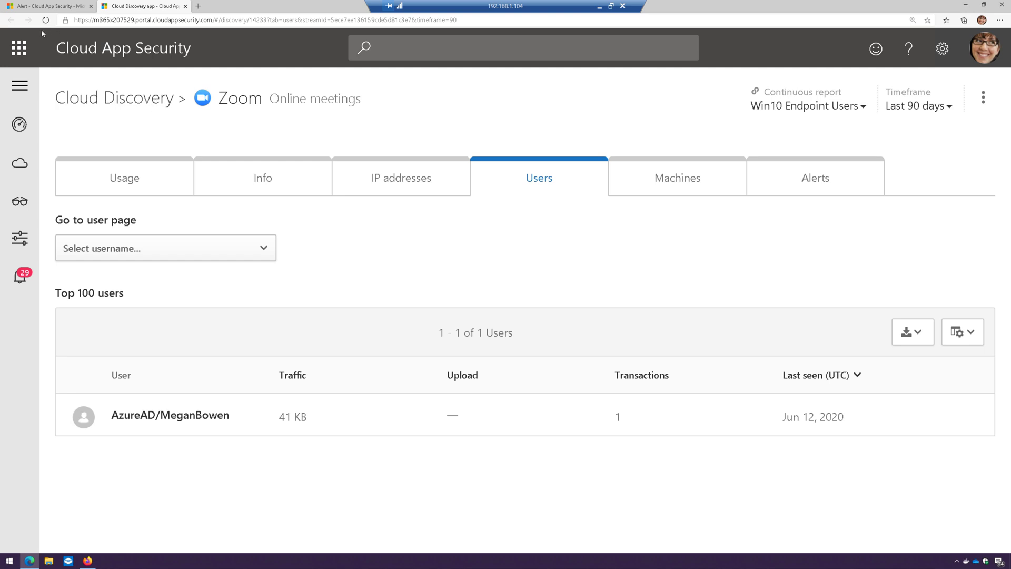
pyautogui.click(63, 6)
pyautogui.click(188, 6)
# Step: Close the Zoom users page and go back to the full alerts list
pyautogui.click(185, 6)
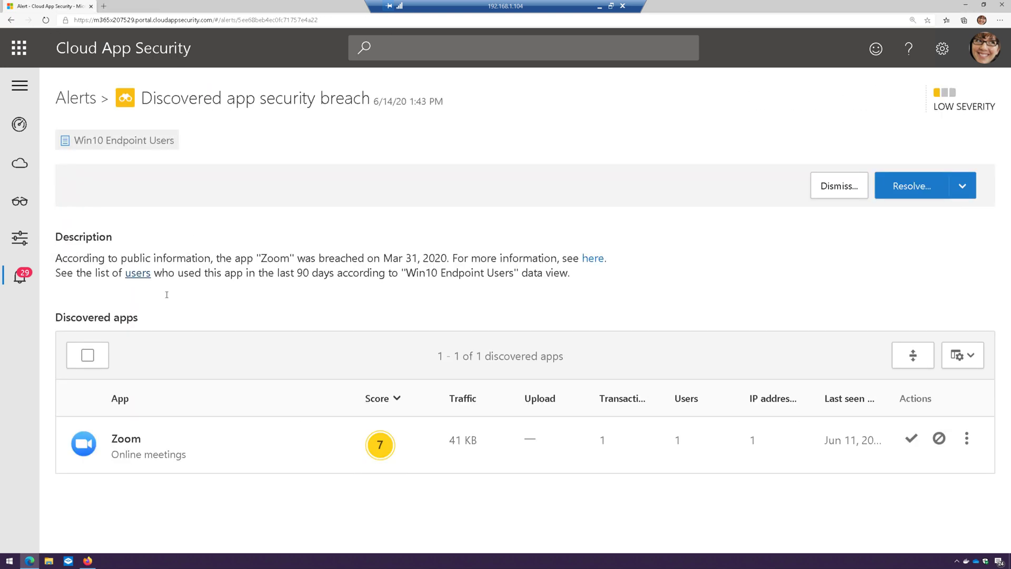
pyautogui.click(79, 100)
pyautogui.scroll(-4, 340, 367)
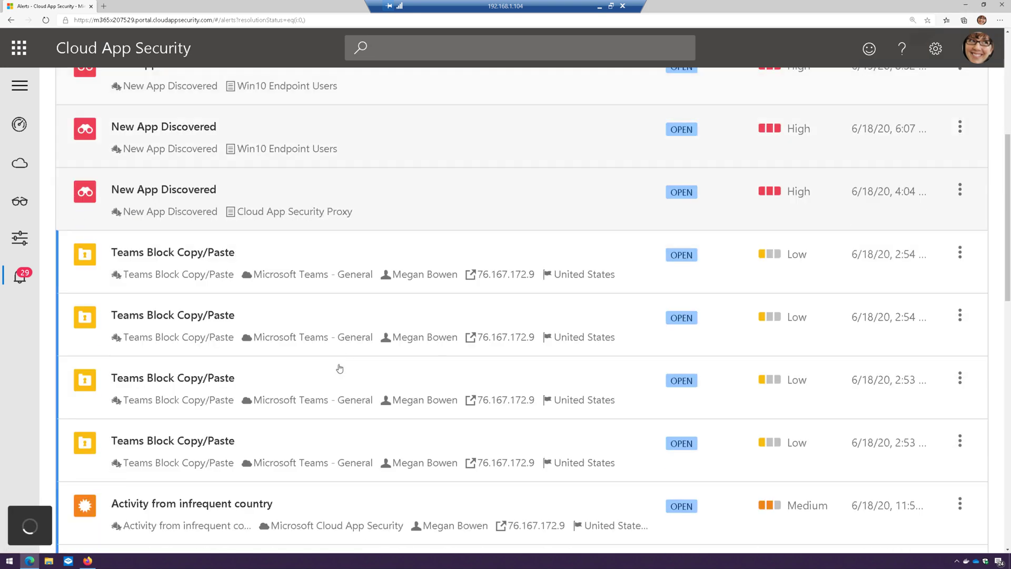
pyautogui.scroll(-3, 340, 368)
pyautogui.scroll(-2, 338, 366)
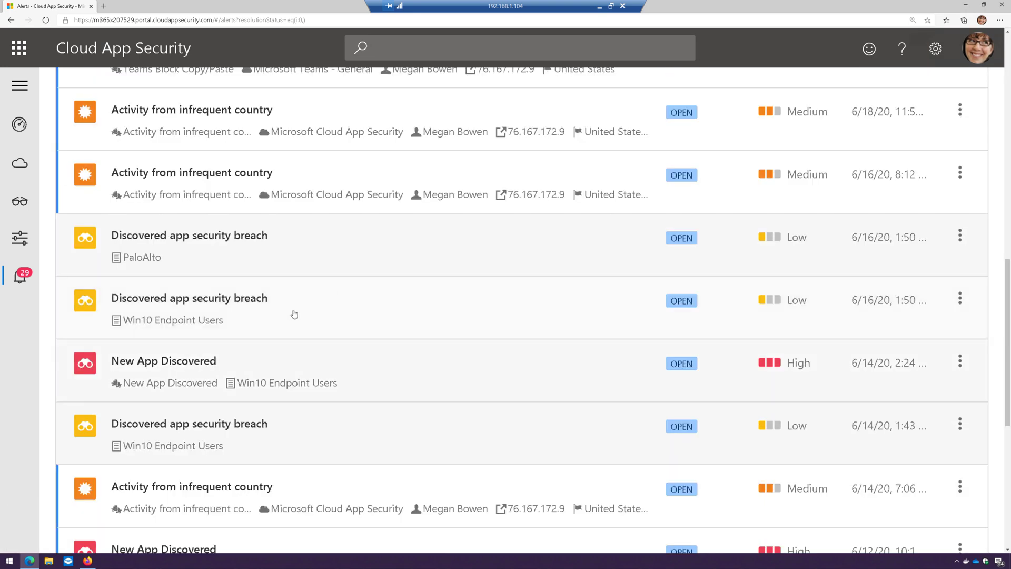